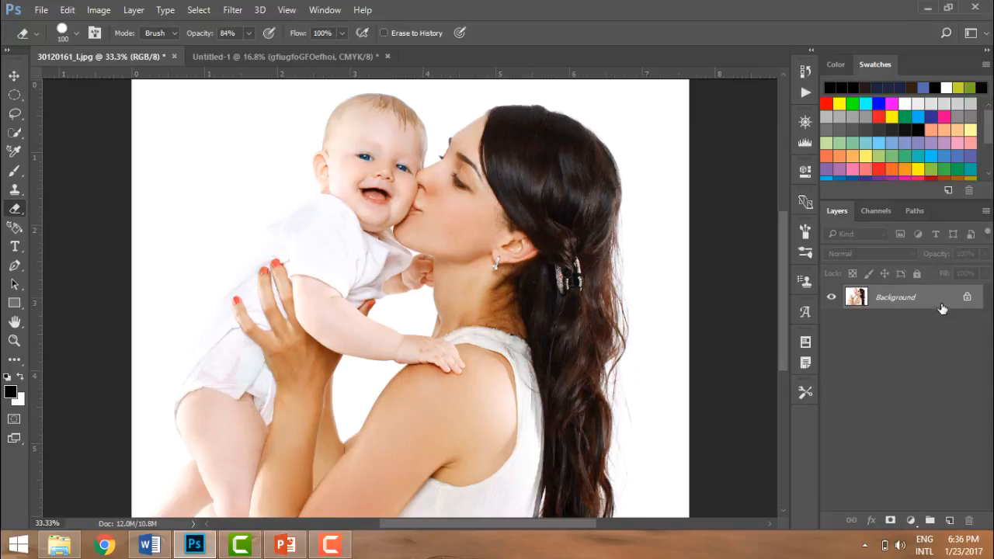
Duplicate the Background layer and delete the original Background layer.
{"action": "left_click_drag", "start_coordinate": [941, 309], "coordinate": [948, 522]}
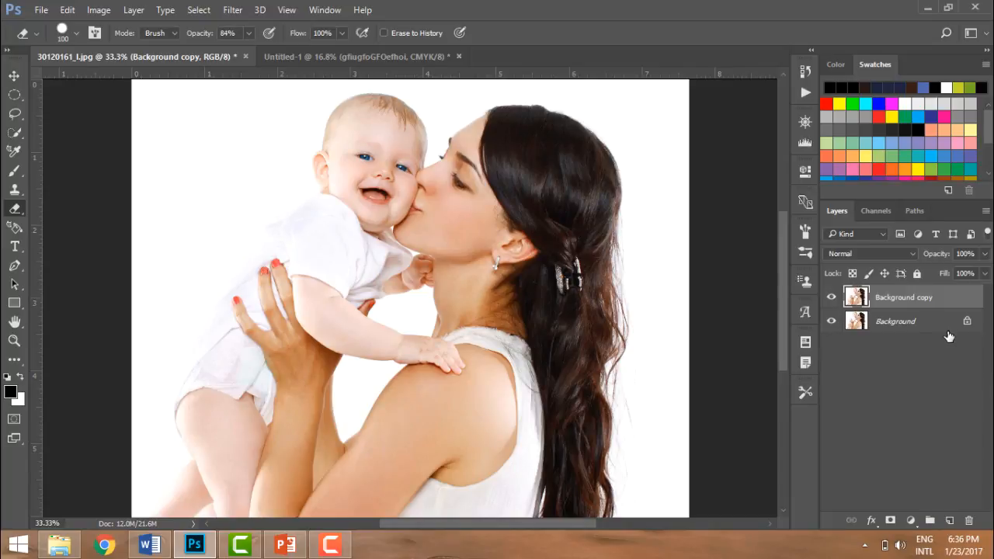
{"action": "left_click_drag", "start_coordinate": [948, 330], "coordinate": [968, 521]}
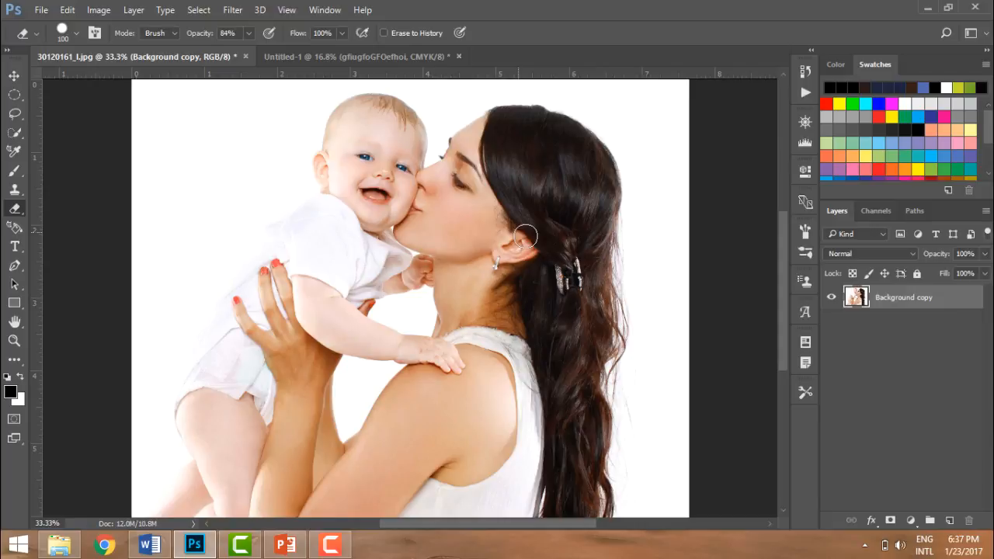
Start a free transform and scale the layer down to about 91% from its top-right corner.
{"action": "key", "text": "ctrl+t"}
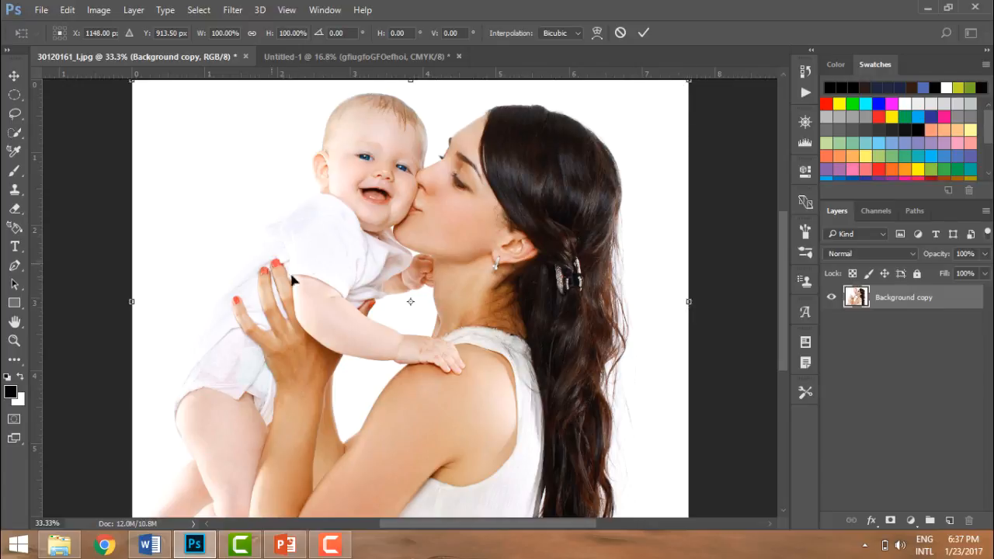
{"action": "right_click", "coordinate": [312, 226]}
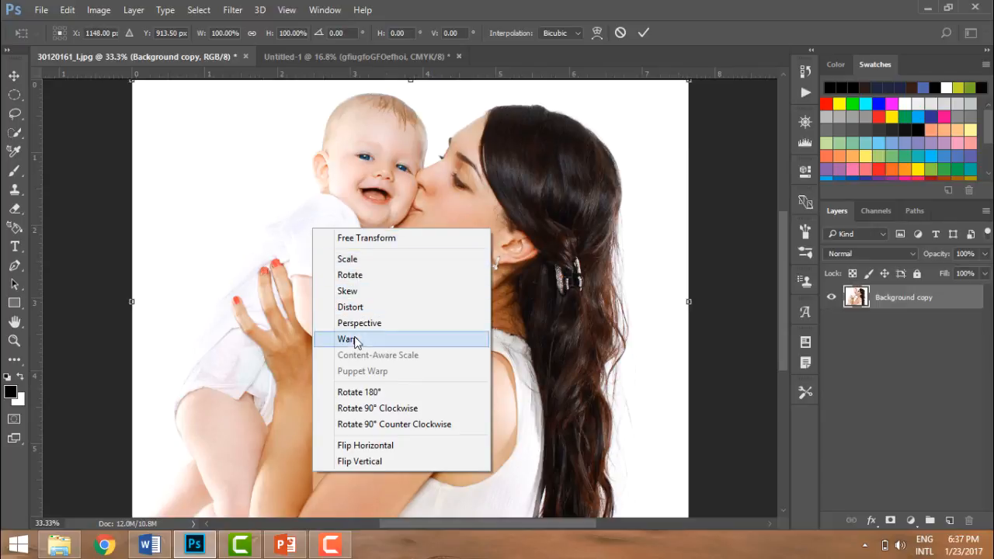
{"action": "left_click", "coordinate": [353, 262]}
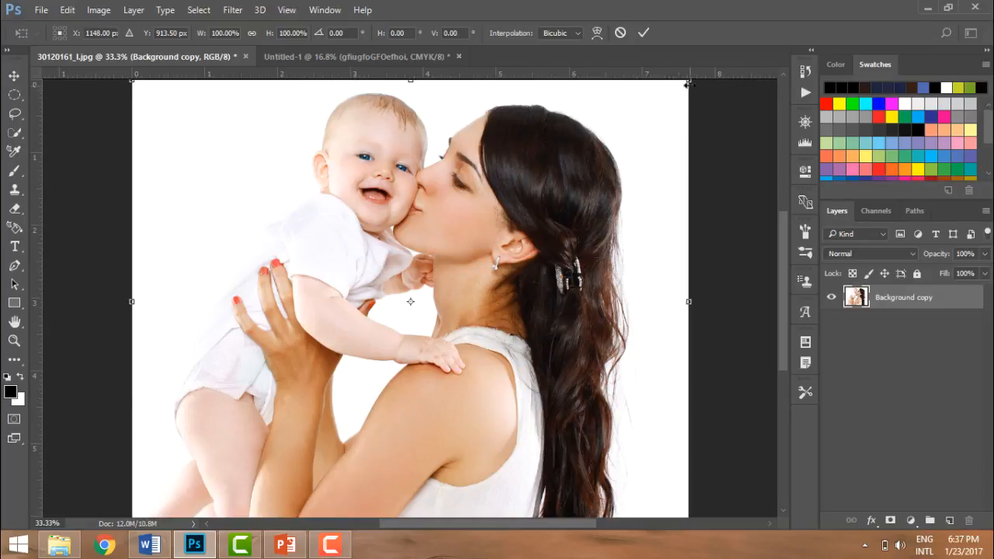
{"action": "left_click_drag", "start_coordinate": [684, 80], "coordinate": [635, 120]}
Rotate the layer slightly, about 1 degree, from its top-right corner.
{"action": "right_click", "coordinate": [549, 194]}
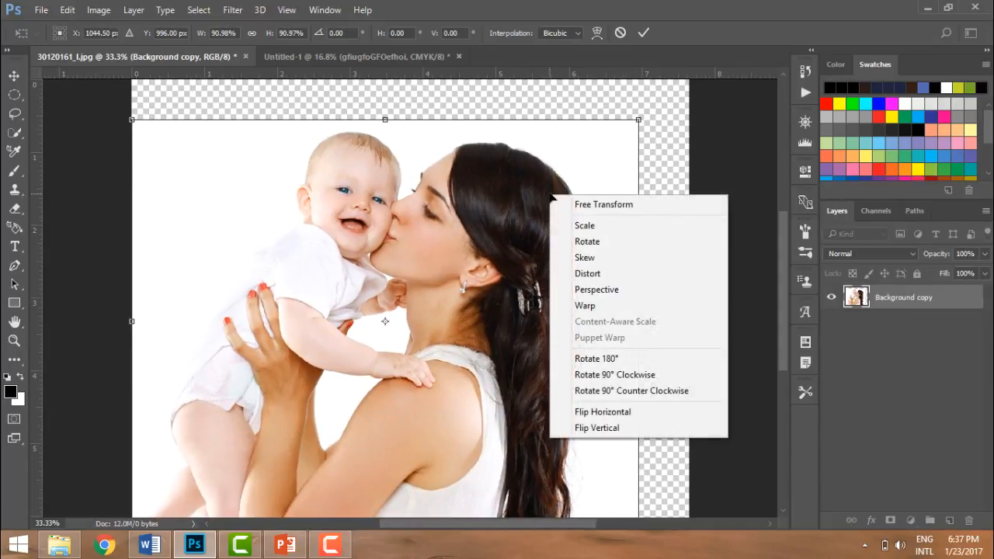
{"action": "left_click", "coordinate": [583, 242]}
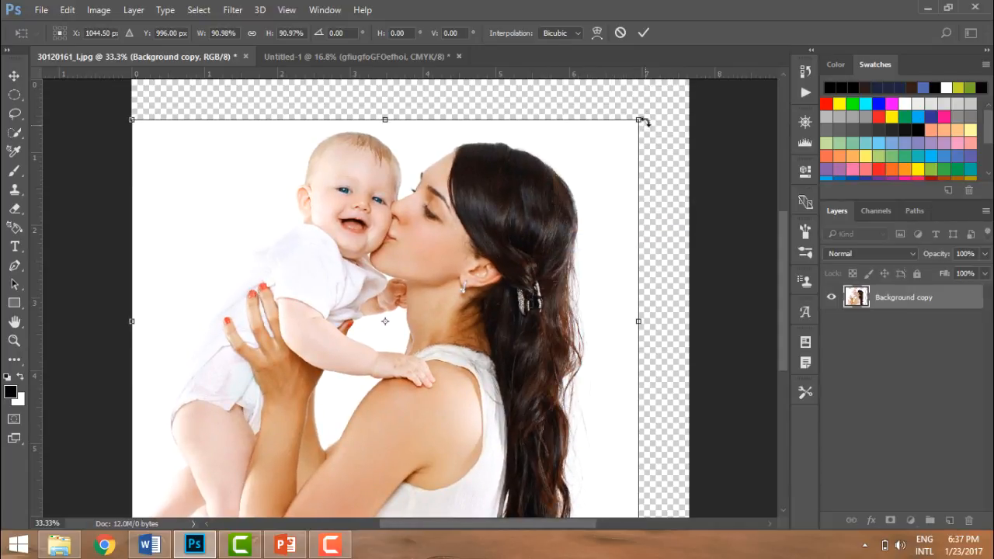
{"action": "left_click_drag", "start_coordinate": [645, 115], "coordinate": [542, 205]}
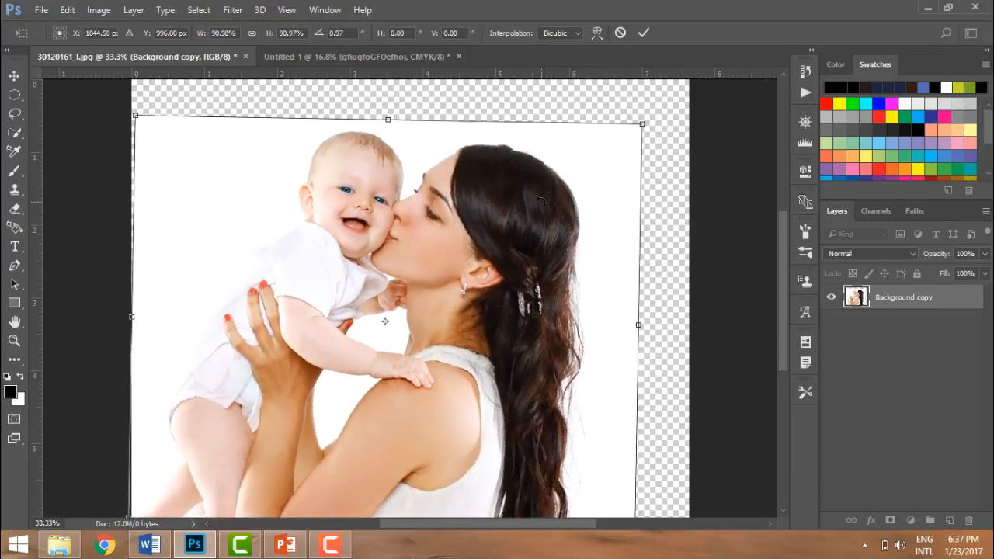
Skew the layer by pulling its right edge and top-right corner, tilting it about 16 degrees.
{"action": "right_click", "coordinate": [542, 205]}
{"action": "left_click", "coordinate": [576, 265]}
{"action": "left_click_drag", "start_coordinate": [643, 333], "coordinate": [644, 308]}
{"action": "left_click_drag", "start_coordinate": [644, 107], "coordinate": [432, 181]}
Distort the layer by pulling its top, right and bottom edge handles.
{"action": "right_click", "coordinate": [432, 182]}
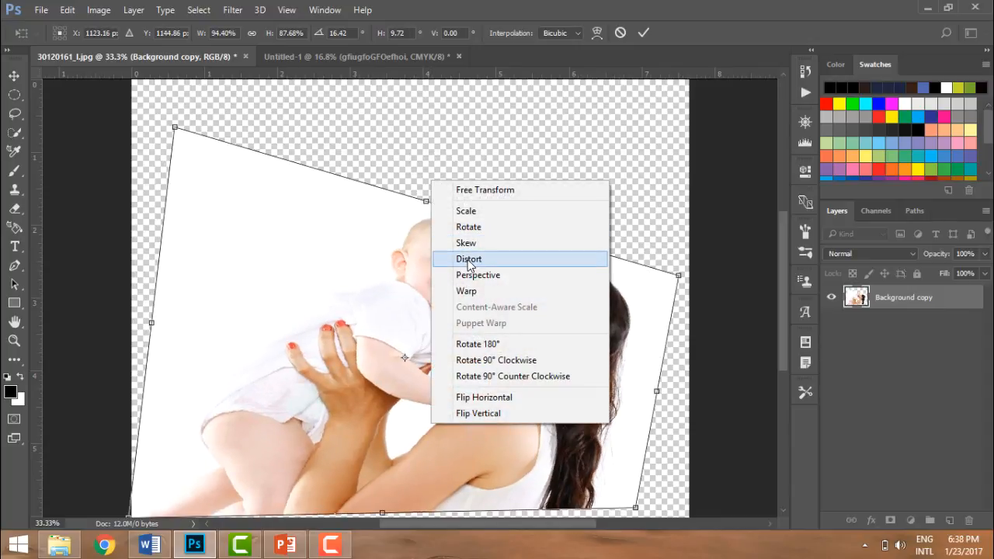
{"action": "left_click", "coordinate": [469, 261]}
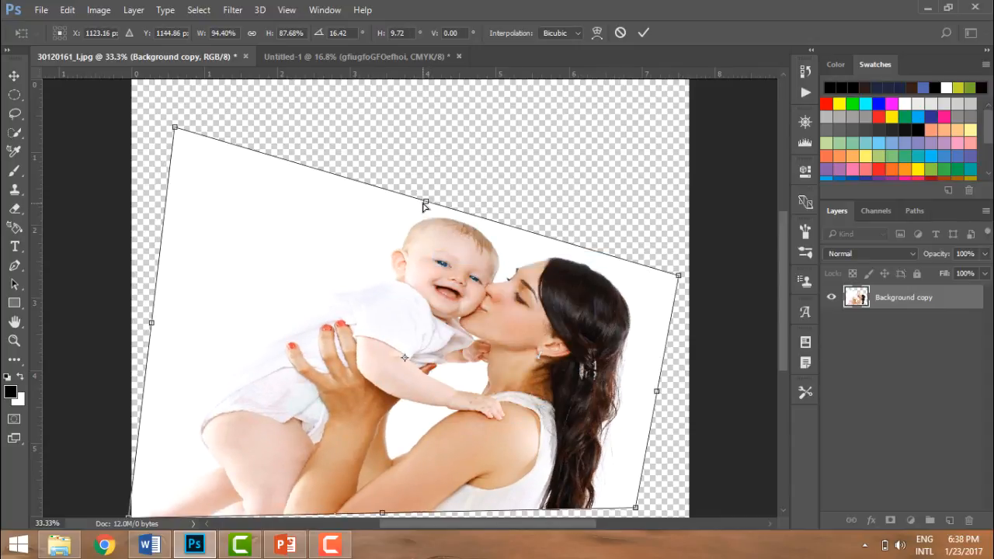
{"action": "left_click_drag", "start_coordinate": [425, 202], "coordinate": [410, 184]}
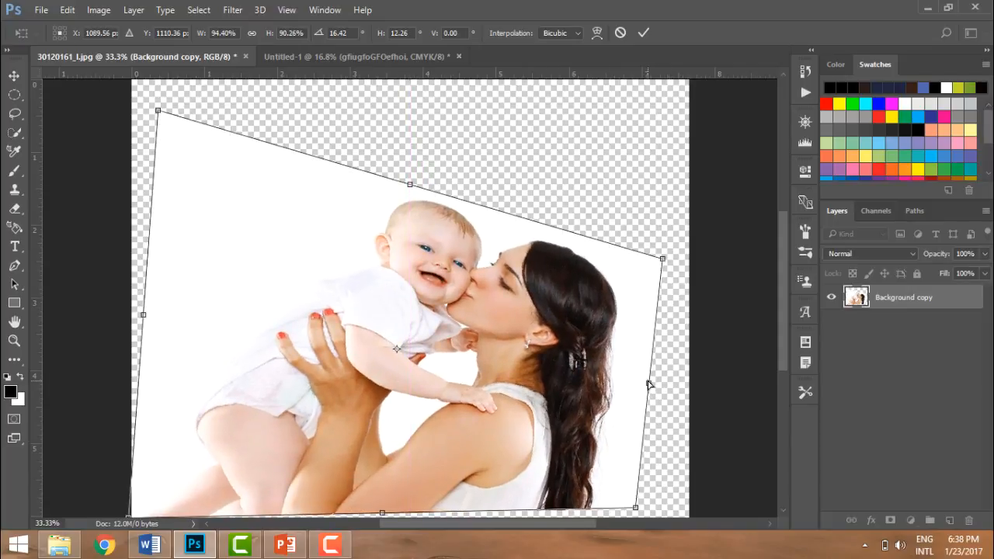
{"action": "left_click_drag", "start_coordinate": [649, 383], "coordinate": [688, 324]}
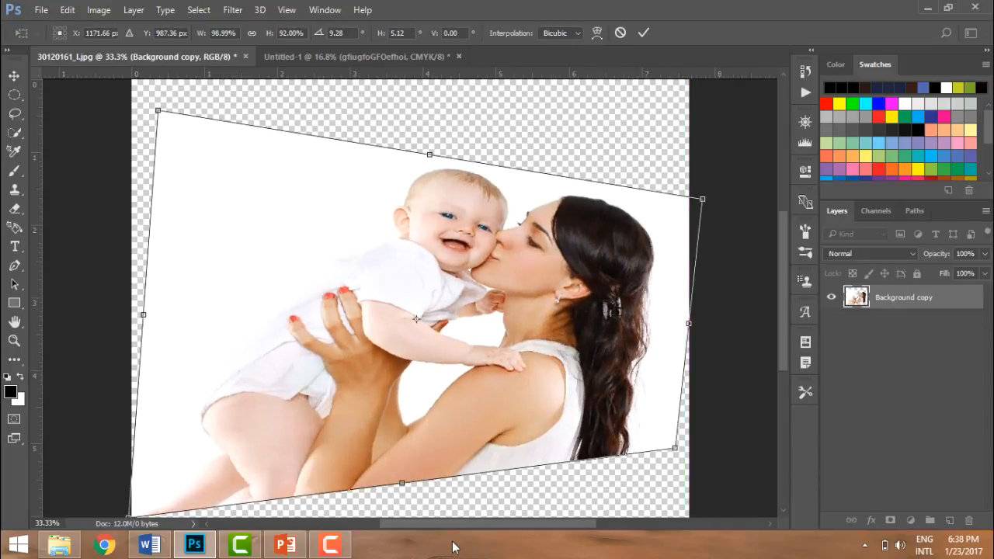
{"action": "left_click_drag", "start_coordinate": [402, 486], "coordinate": [416, 461]}
Apply perspective to the layer by pulling its top-right and bottom-left corners inward.
{"action": "right_click", "coordinate": [414, 338]}
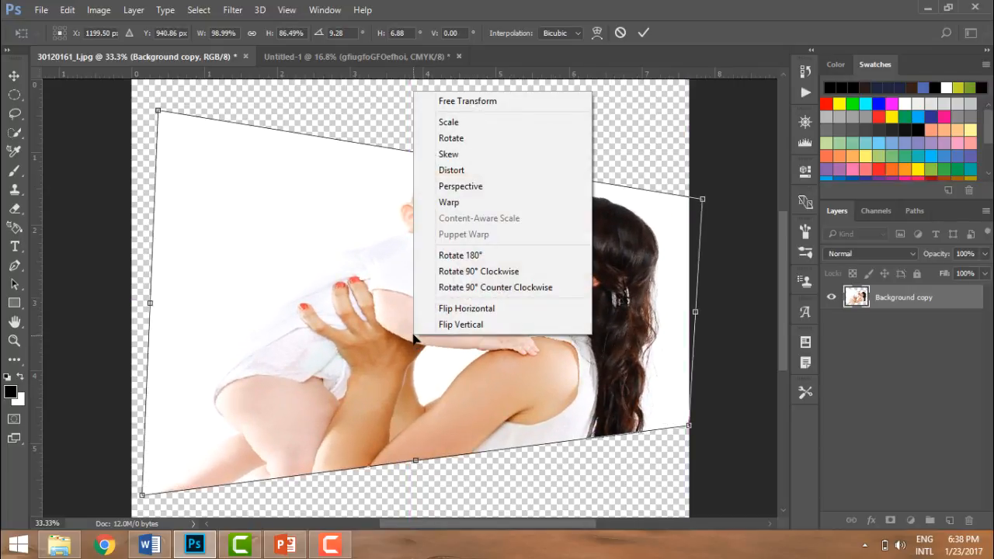
{"action": "left_click", "coordinate": [459, 187]}
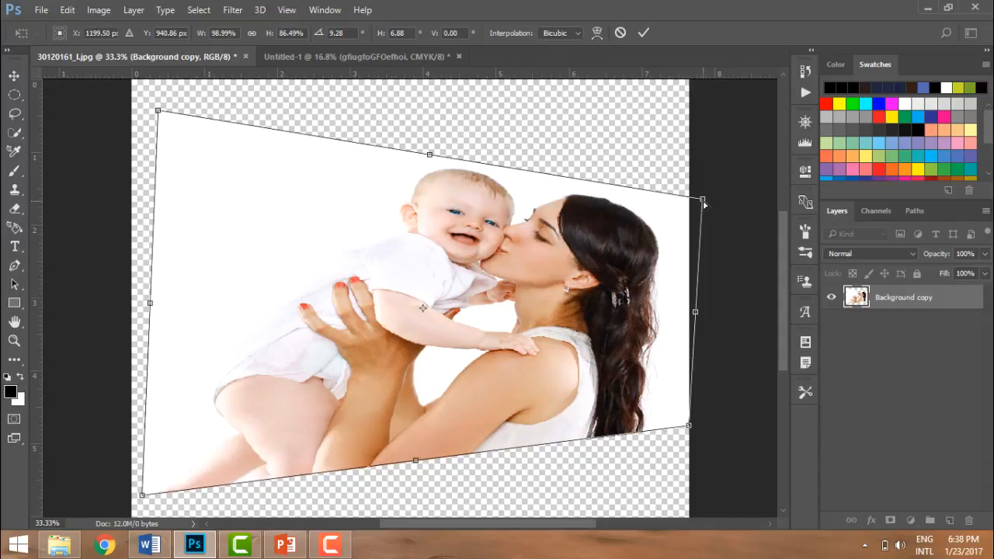
{"action": "left_click_drag", "start_coordinate": [702, 199], "coordinate": [553, 227]}
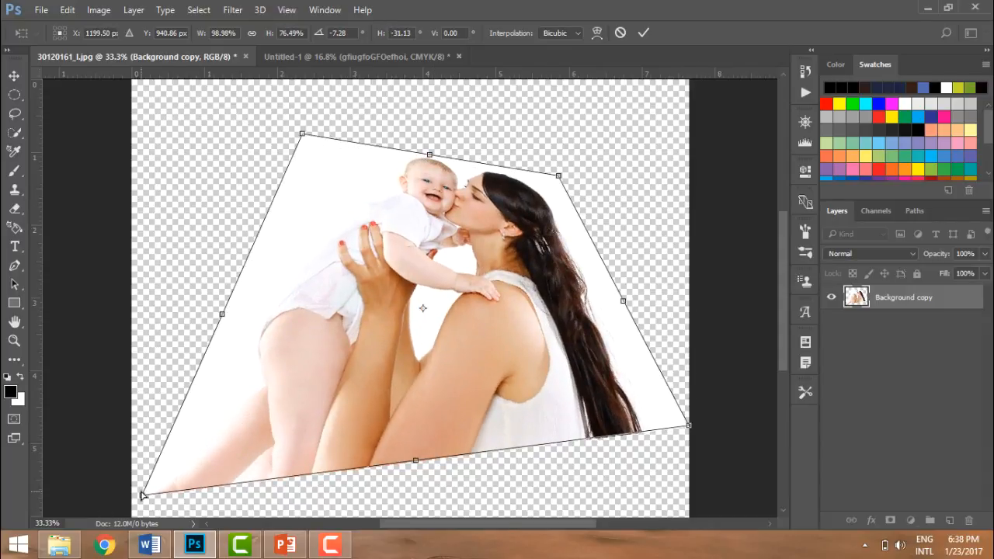
{"action": "left_click_drag", "start_coordinate": [142, 494], "coordinate": [275, 477]}
Warp the layer by dragging its corner points and handles into a curved shape.
{"action": "right_click", "coordinate": [491, 290]}
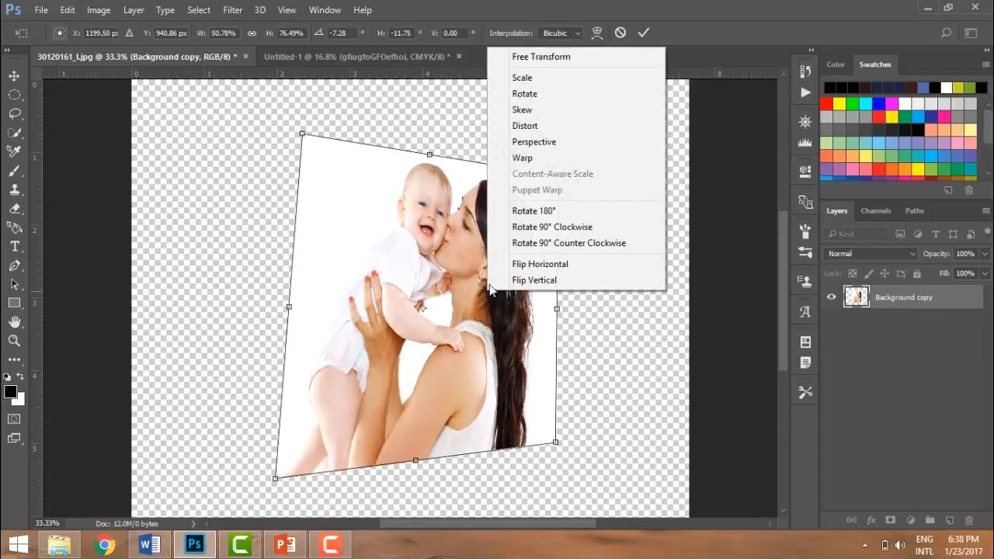
{"action": "left_click", "coordinate": [531, 158]}
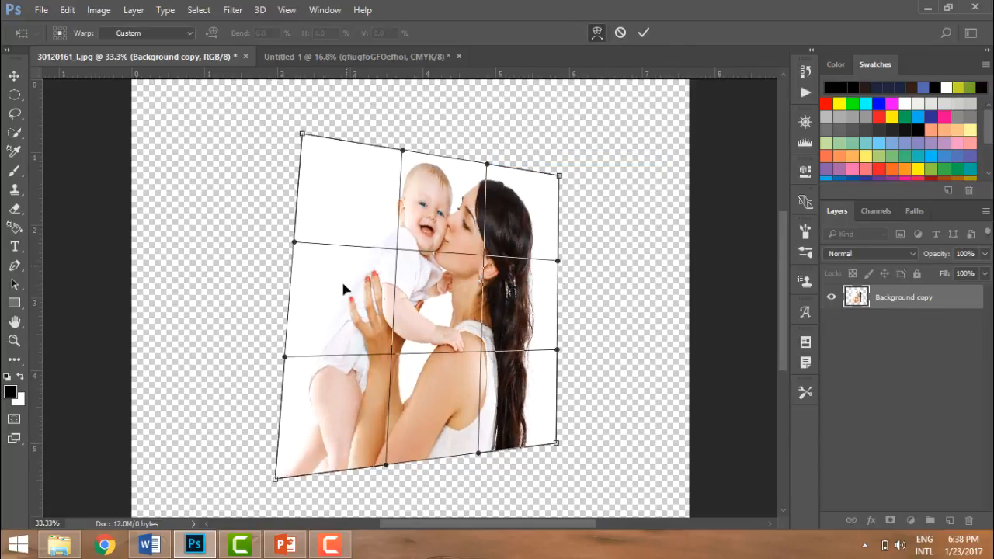
{"action": "left_click_drag", "start_coordinate": [276, 478], "coordinate": [328, 435]}
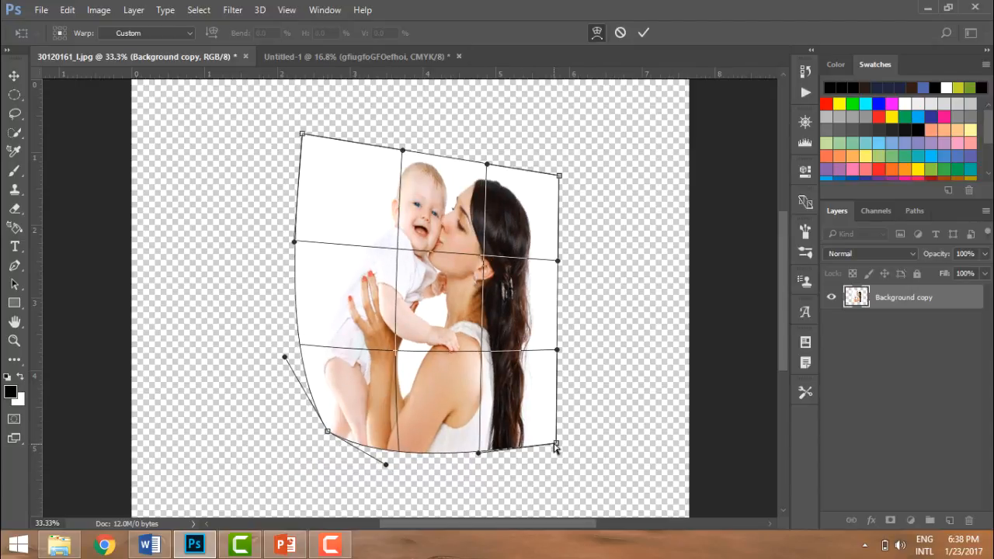
{"action": "left_click_drag", "start_coordinate": [556, 443], "coordinate": [526, 409]}
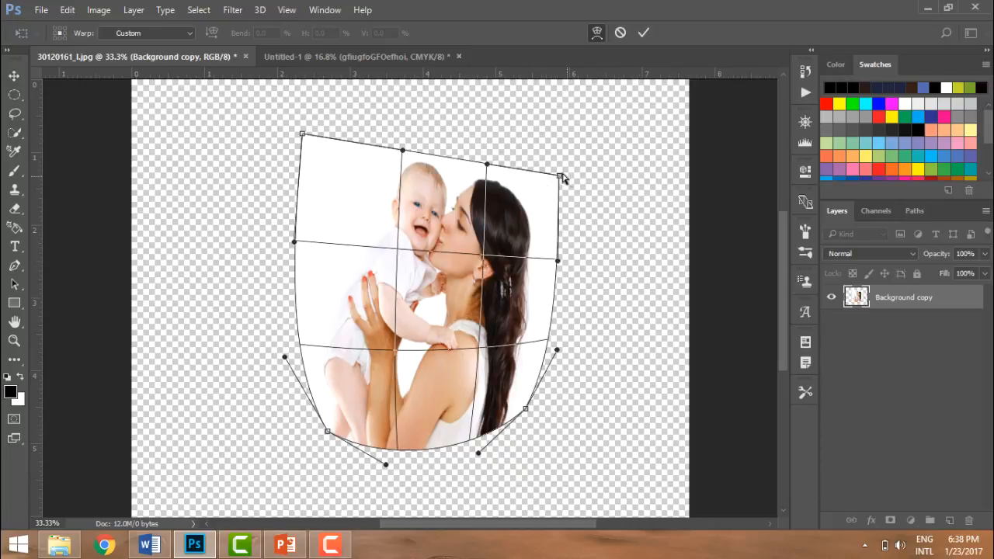
{"action": "left_click_drag", "start_coordinate": [559, 177], "coordinate": [503, 205]}
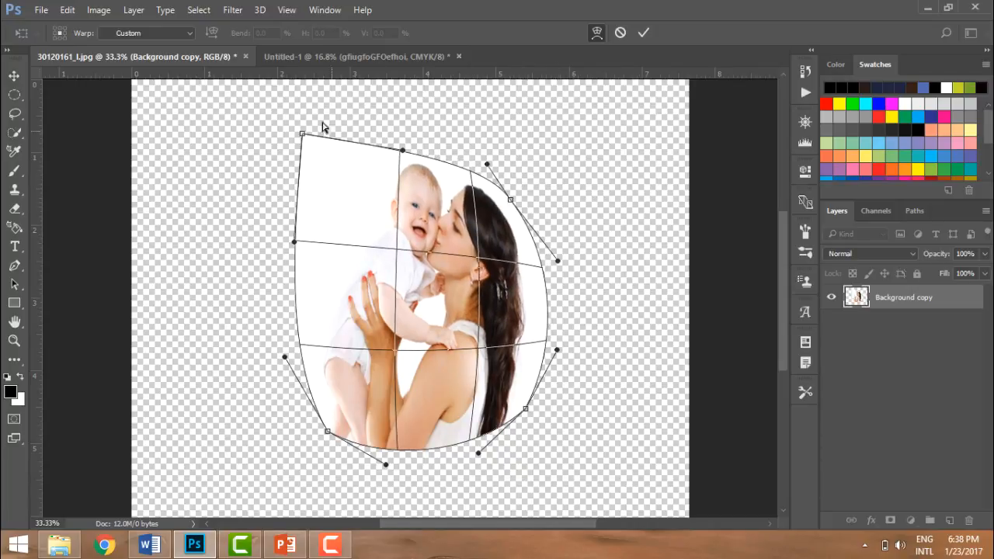
{"action": "left_click_drag", "start_coordinate": [304, 137], "coordinate": [392, 200]}
{"action": "left_click_drag", "start_coordinate": [286, 358], "coordinate": [430, 414]}
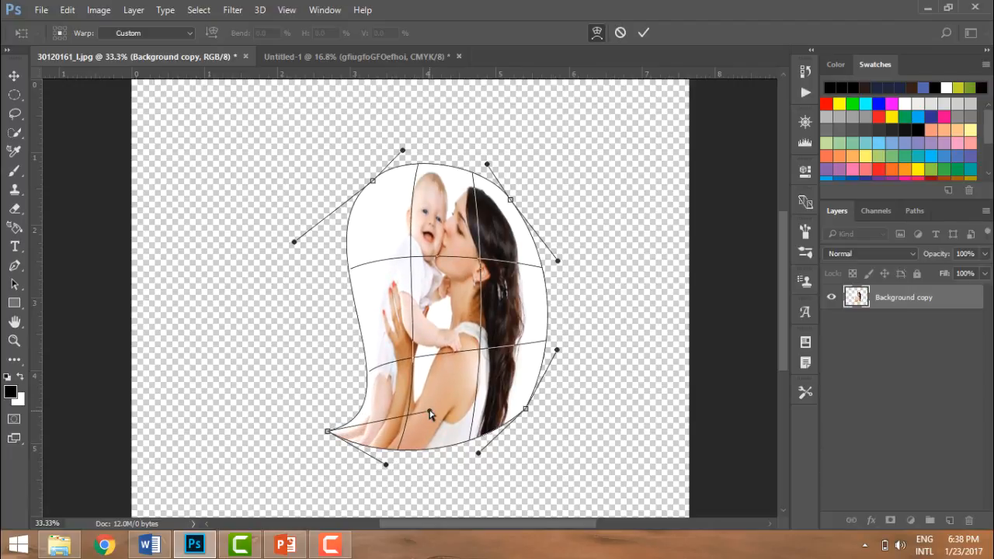
Rotate the warped layer 180° and then 90° clockwise.
{"action": "right_click", "coordinate": [444, 245]}
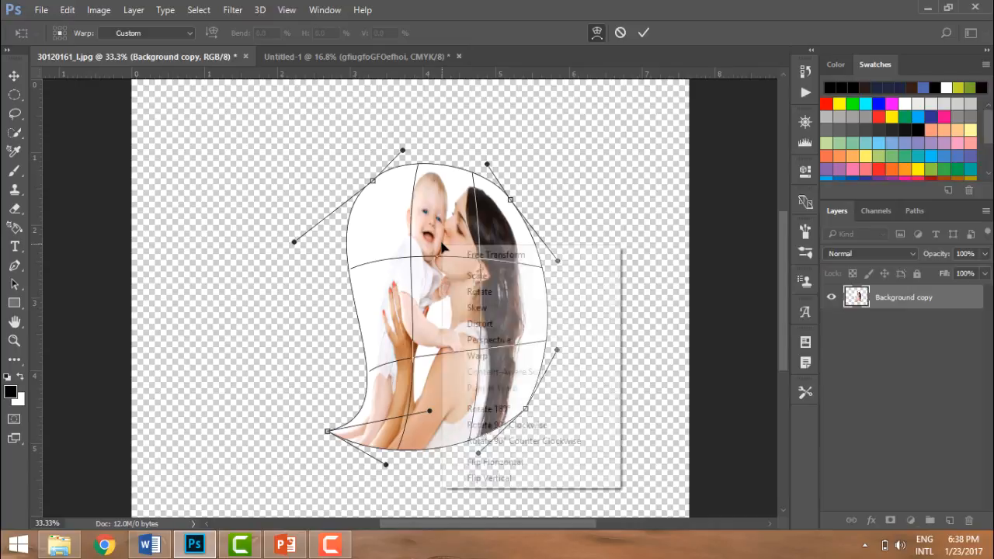
{"action": "left_click", "coordinate": [488, 409]}
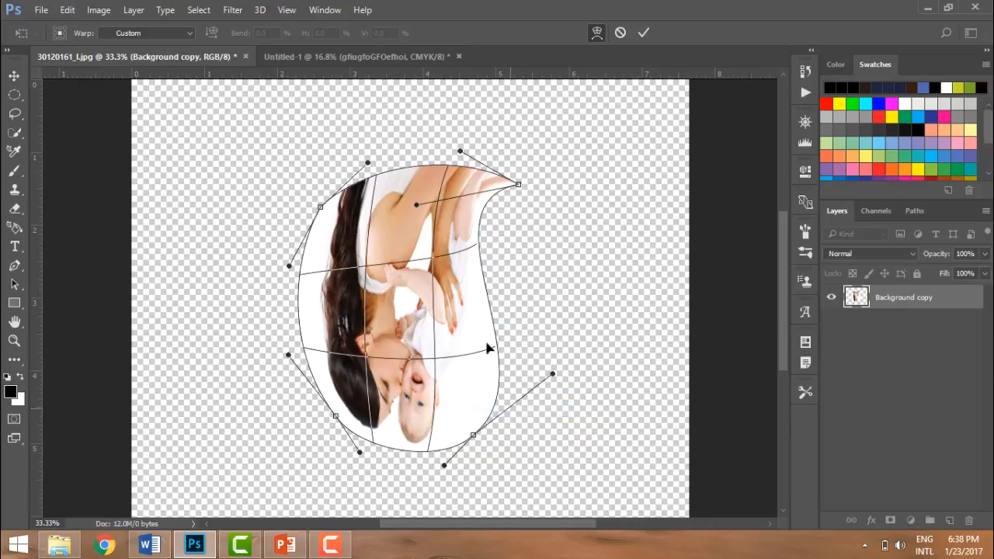
{"action": "right_click", "coordinate": [479, 319]}
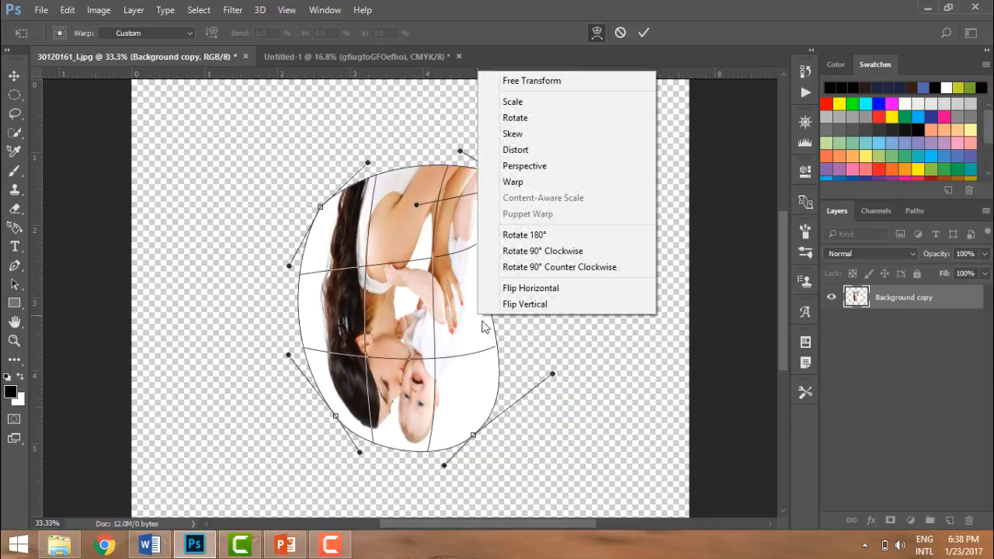
{"action": "left_click", "coordinate": [522, 253]}
Flip the warped layer horizontally and then vertically.
{"action": "right_click", "coordinate": [485, 262]}
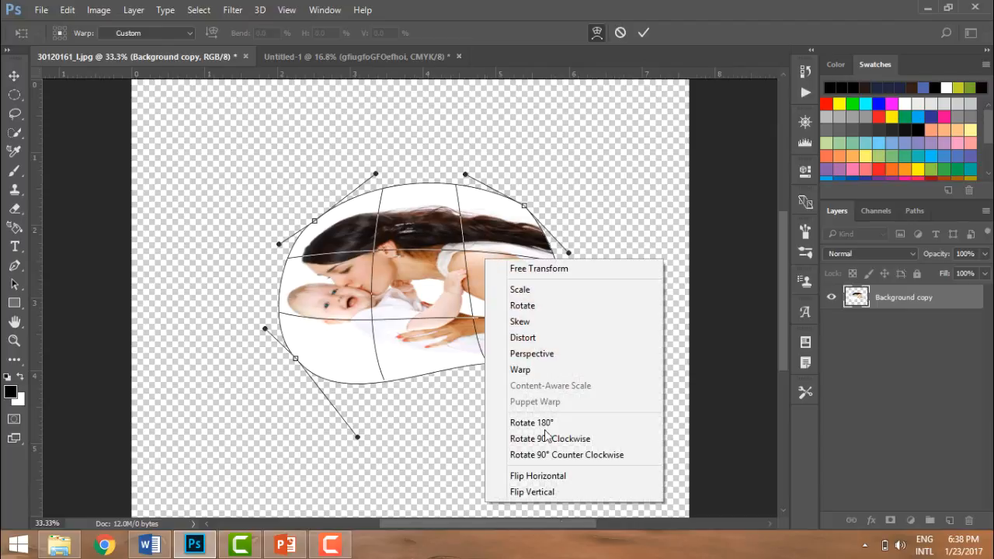
{"action": "left_click", "coordinate": [556, 476]}
{"action": "right_click", "coordinate": [494, 338]}
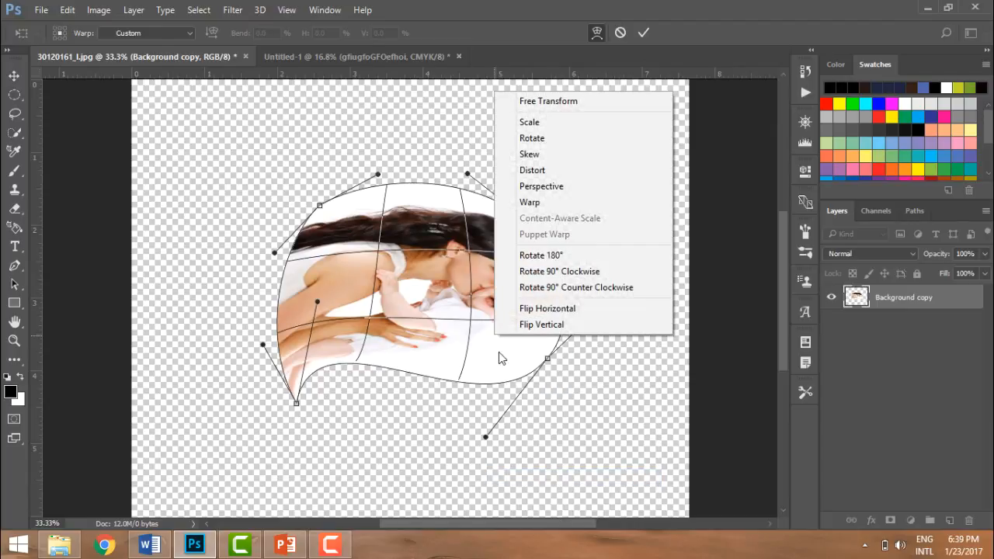
{"action": "left_click", "coordinate": [526, 326]}
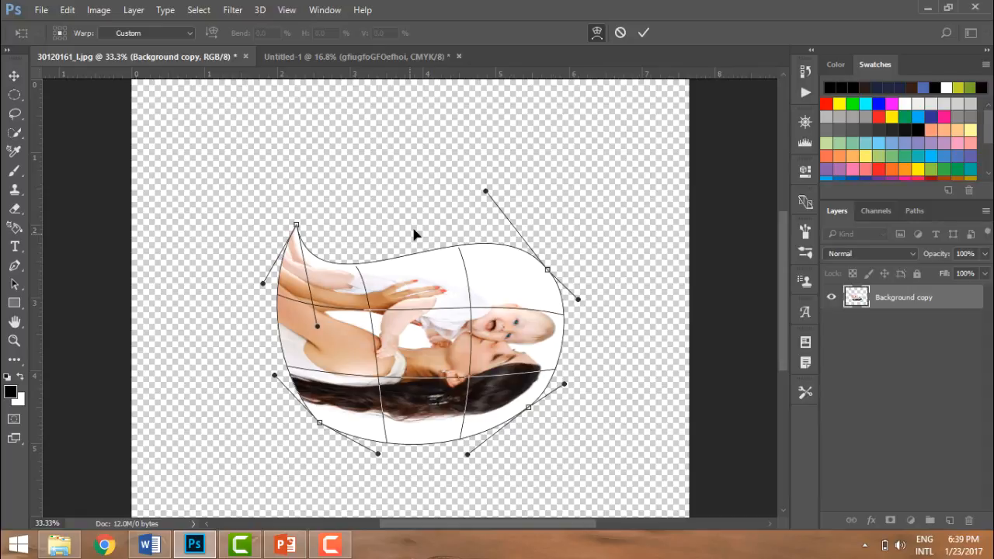
Cancel the whole transformation, discarding all the changes.
{"action": "left_click", "coordinate": [14, 208]}
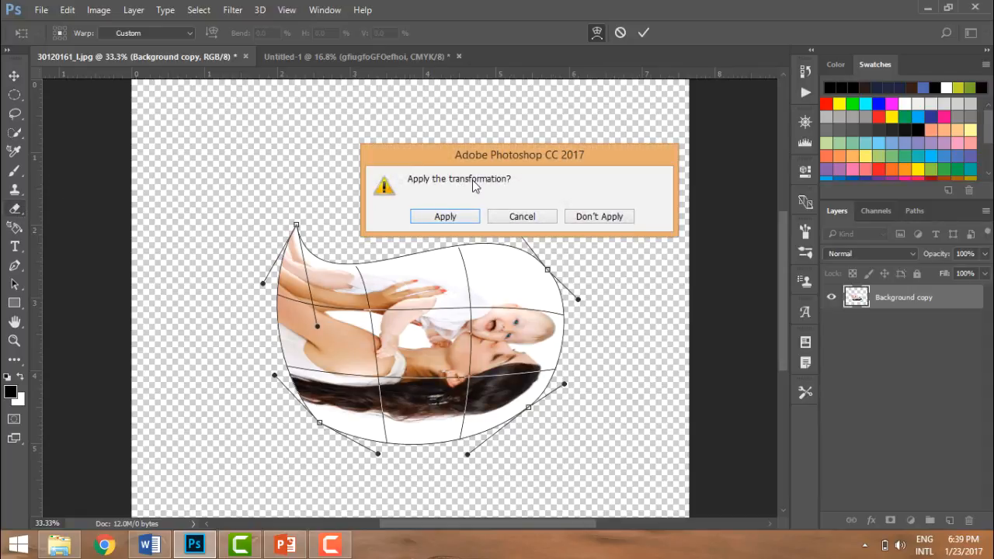
{"action": "left_click", "coordinate": [522, 215]}
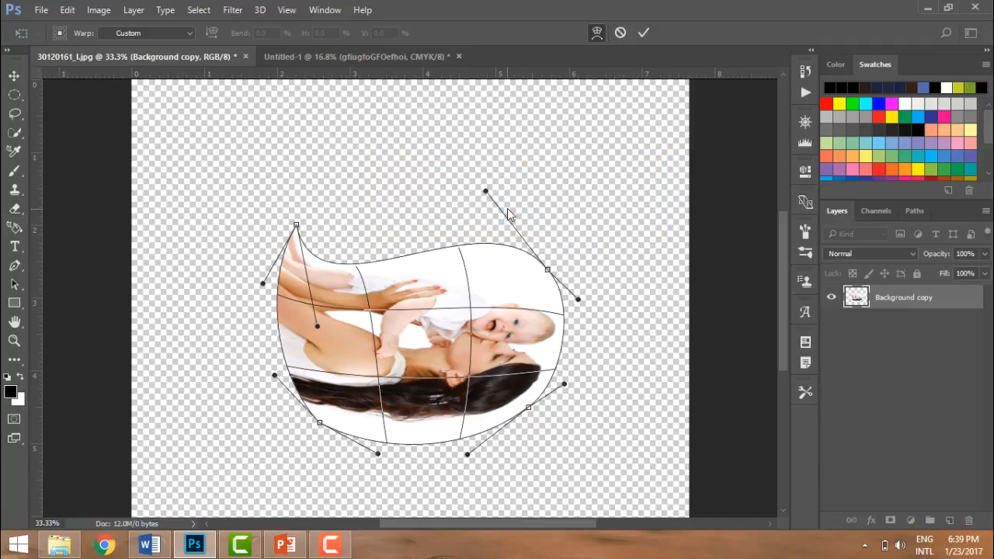
{"action": "left_click", "coordinate": [623, 34]}
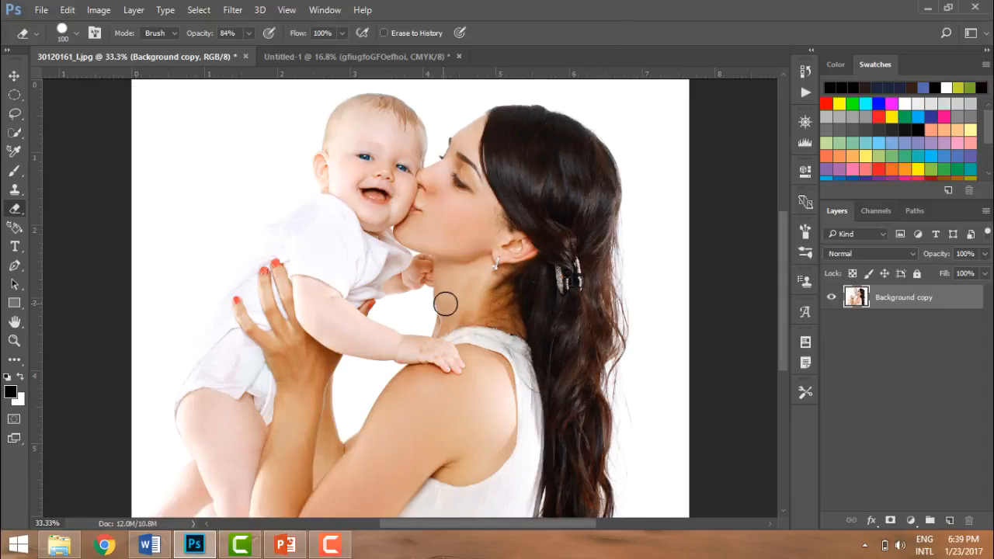
Free-transform the layer to about 52% width by pulling its left edge toward the middle, then apply it.
{"action": "key", "text": "ctrl+t"}
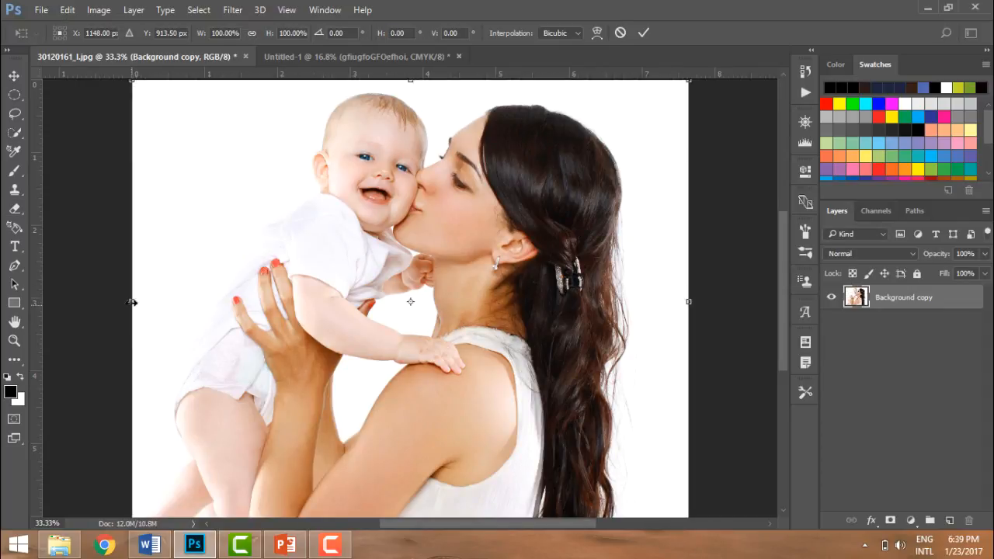
{"action": "left_click_drag", "start_coordinate": [132, 302], "coordinate": [398, 311]}
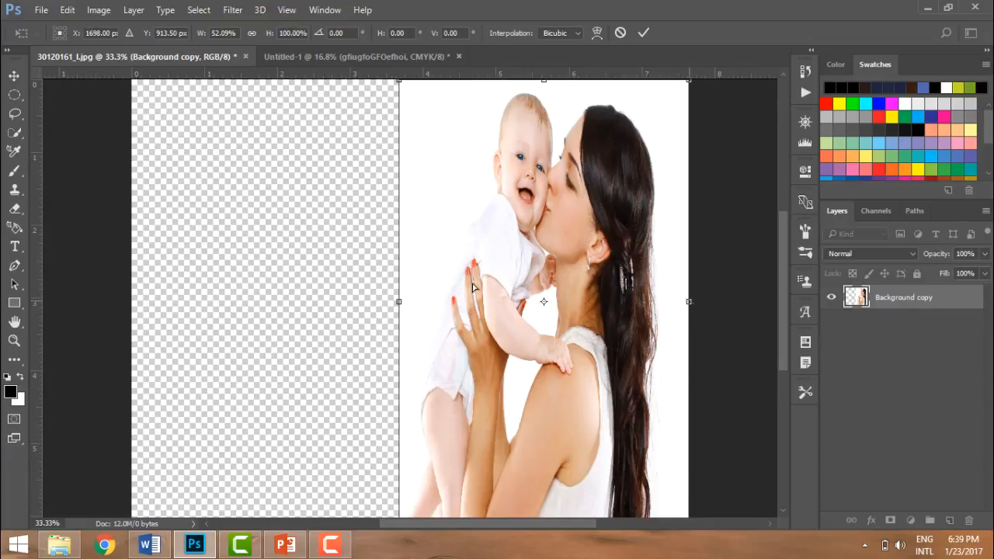
{"action": "left_click_drag", "start_coordinate": [689, 303], "coordinate": [393, 295]}
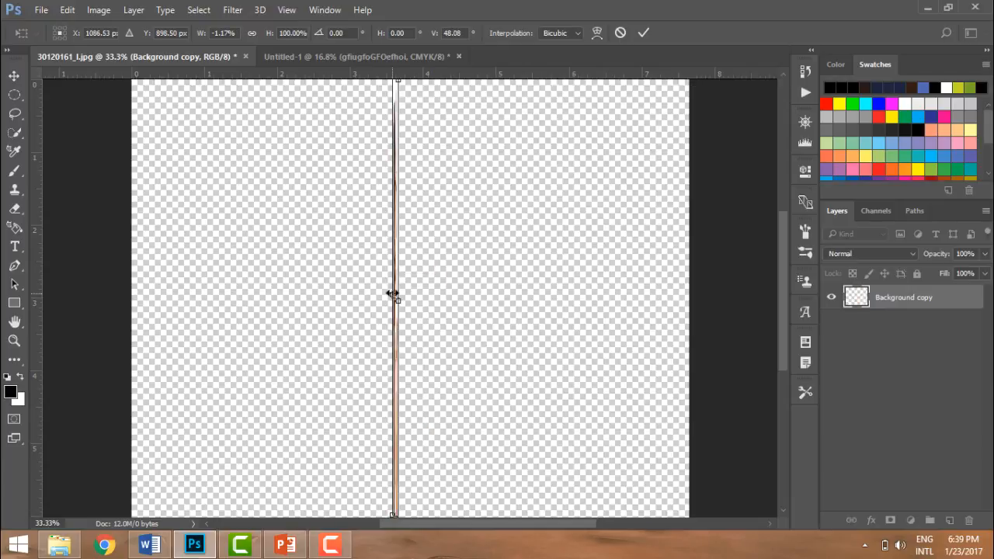
{"action": "key", "text": "ctrl+z"}
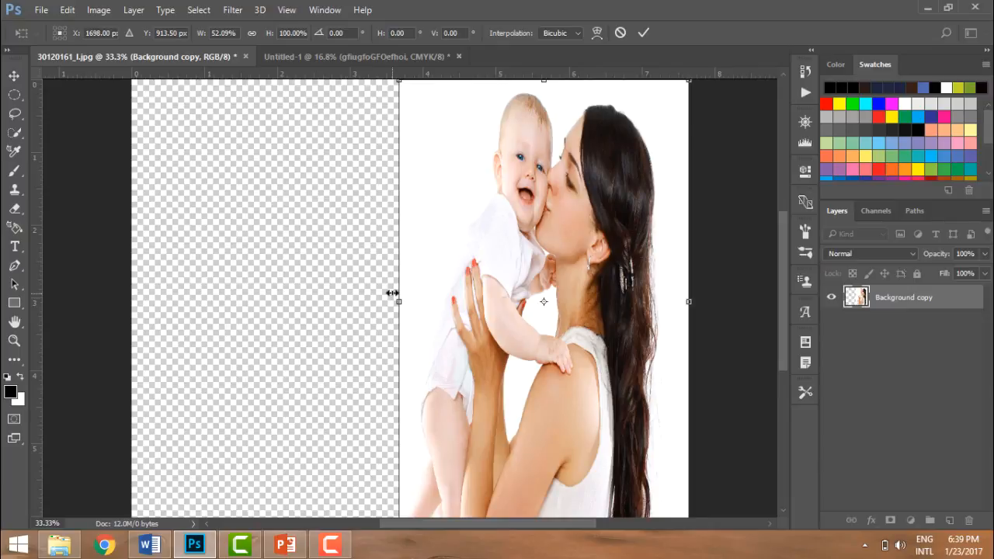
{"action": "key", "text": "e"}
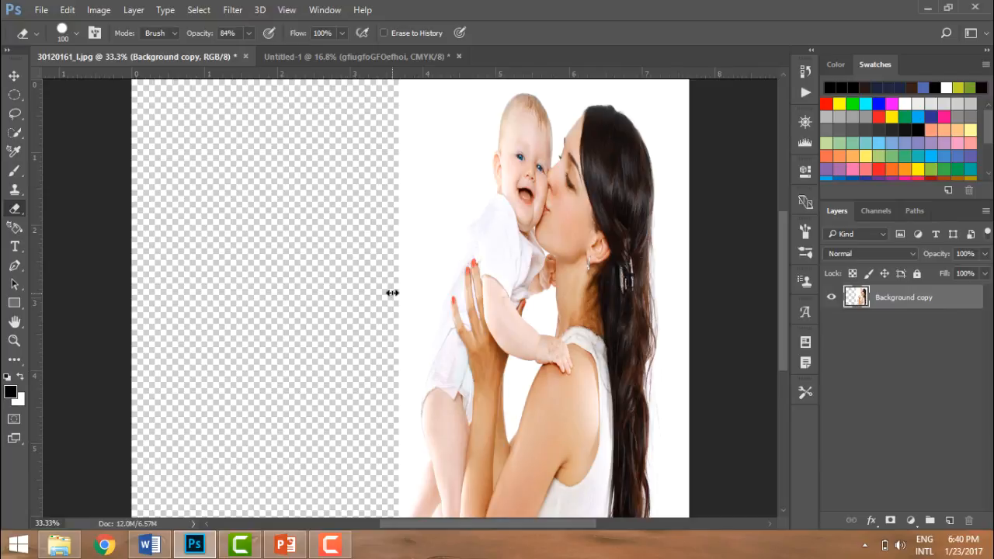
Duplicate the layer and free-transform the copy into a horizontally mirrored version about 130% wide covering the left half, then apply it.
{"action": "key", "text": "ctrl+j"}
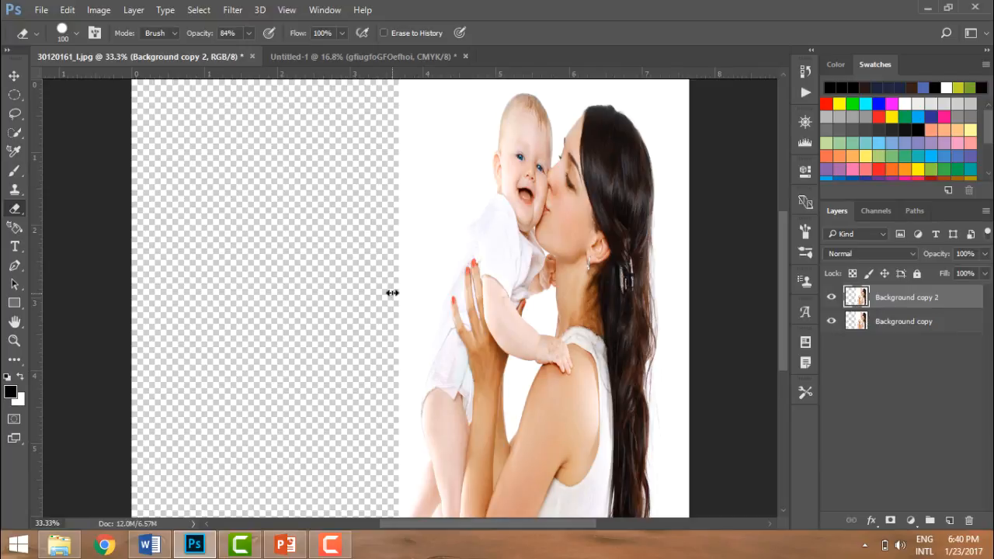
{"action": "key", "text": "ctrl+t"}
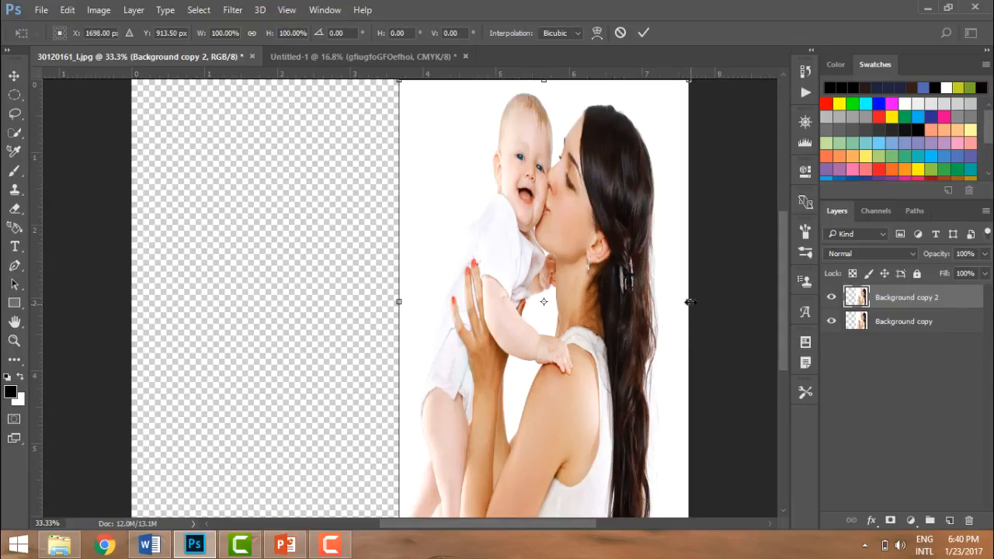
{"action": "left_click_drag", "start_coordinate": [690, 302], "coordinate": [355, 299]}
{"action": "left_click_drag", "start_coordinate": [391, 266], "coordinate": [118, 257]}
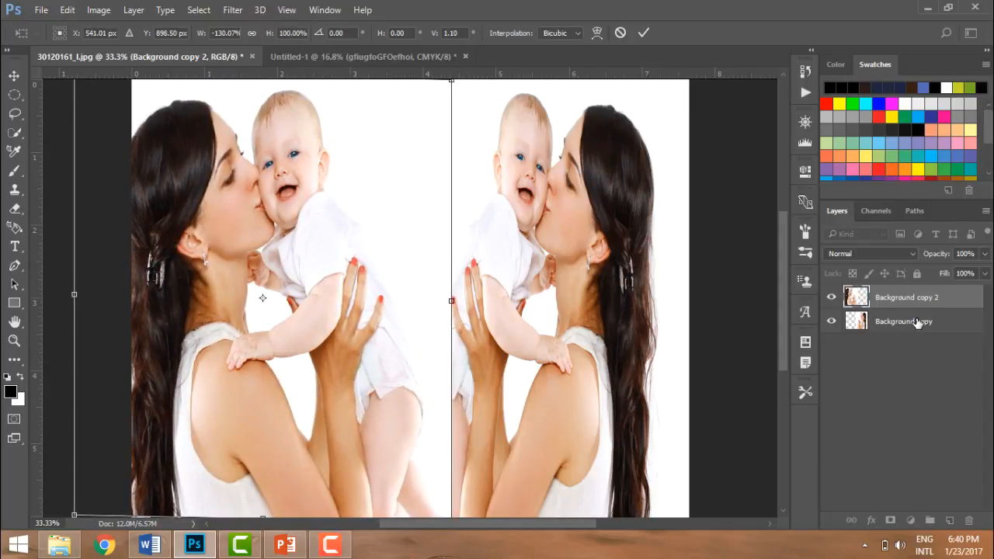
{"action": "key", "text": "e"}
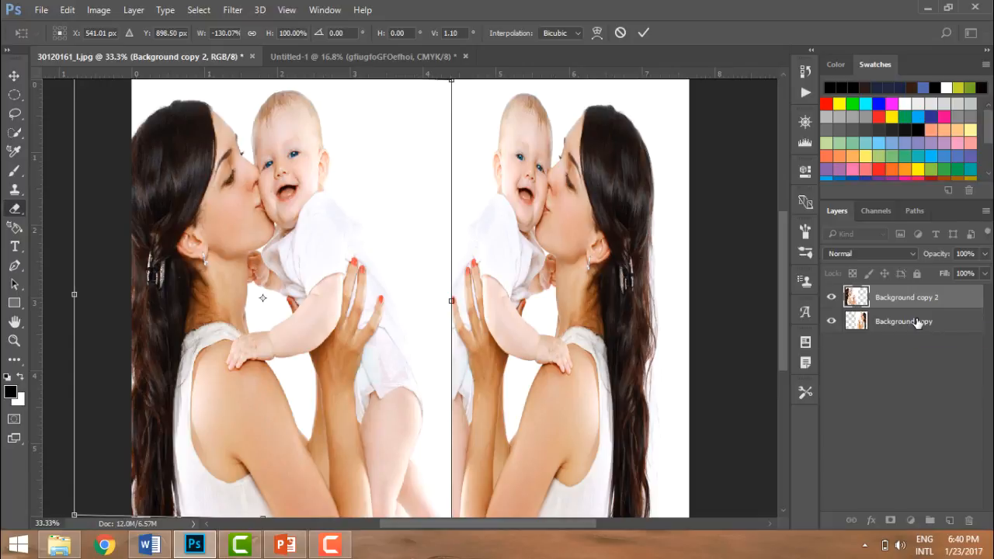
{"action": "left_click", "coordinate": [918, 322]}
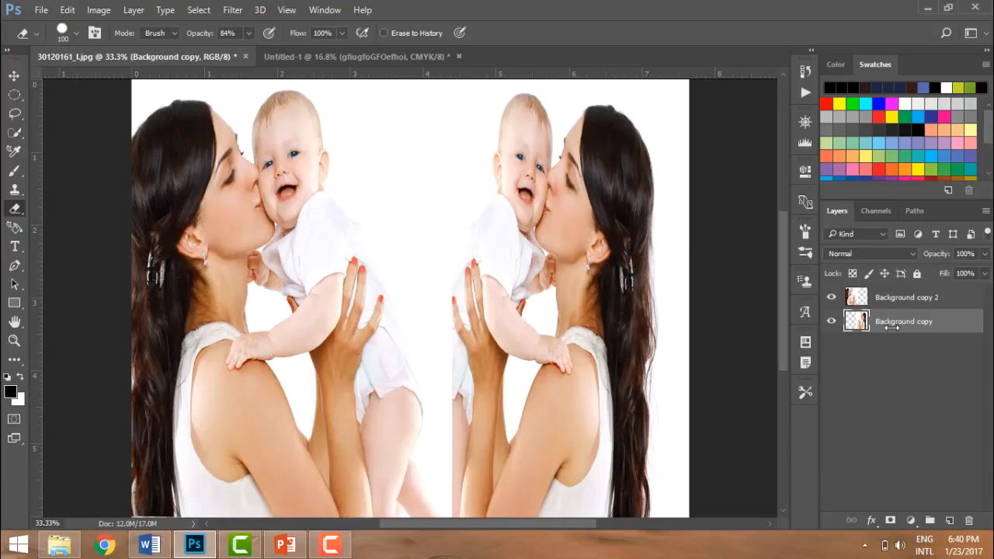
{"action": "key", "text": "h"}
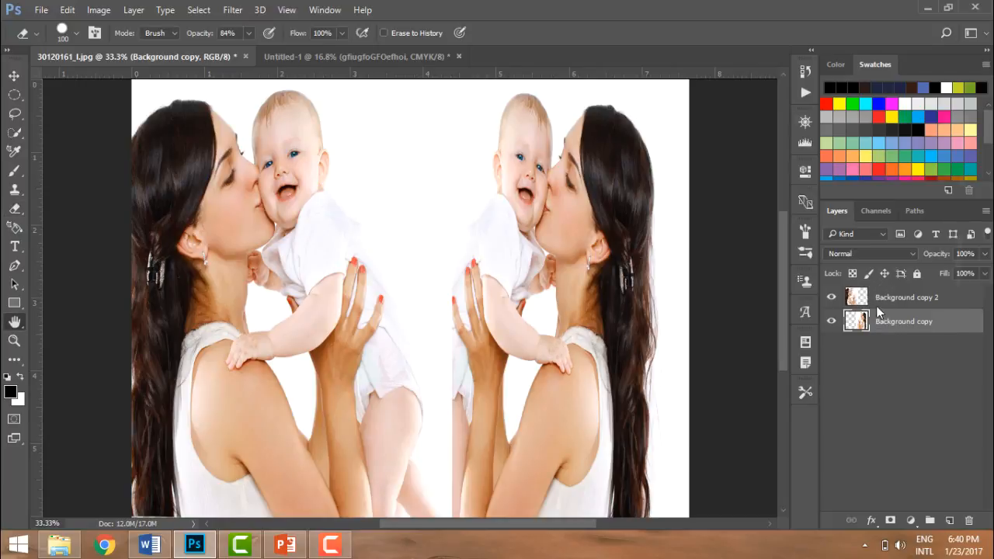
{"action": "double_click", "coordinate": [877, 313]}
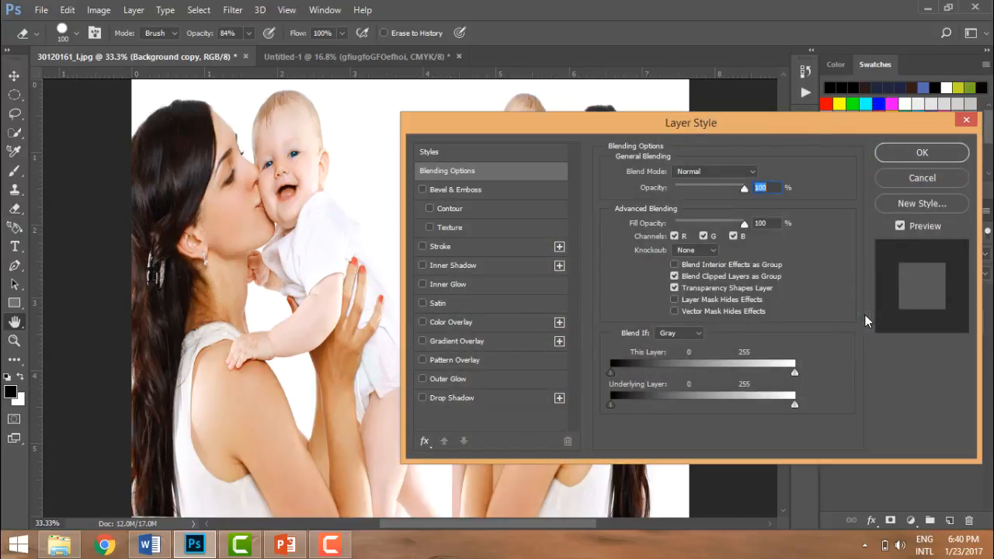
{"action": "left_click", "coordinate": [928, 152]}
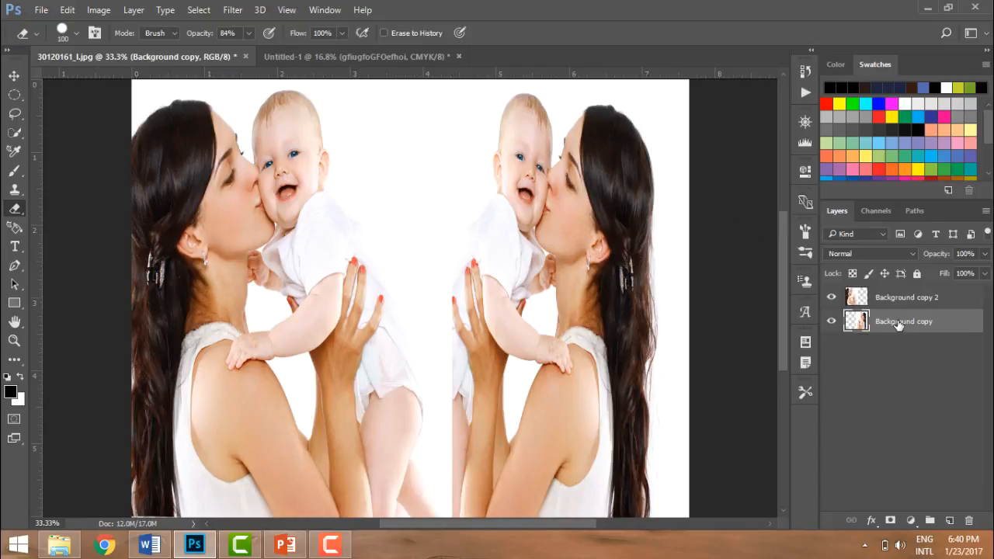
Move the Background copy layer to the top and free-transform it to about 122% width, shifted right, then apply.
{"action": "left_click_drag", "start_coordinate": [898, 324], "coordinate": [893, 292]}
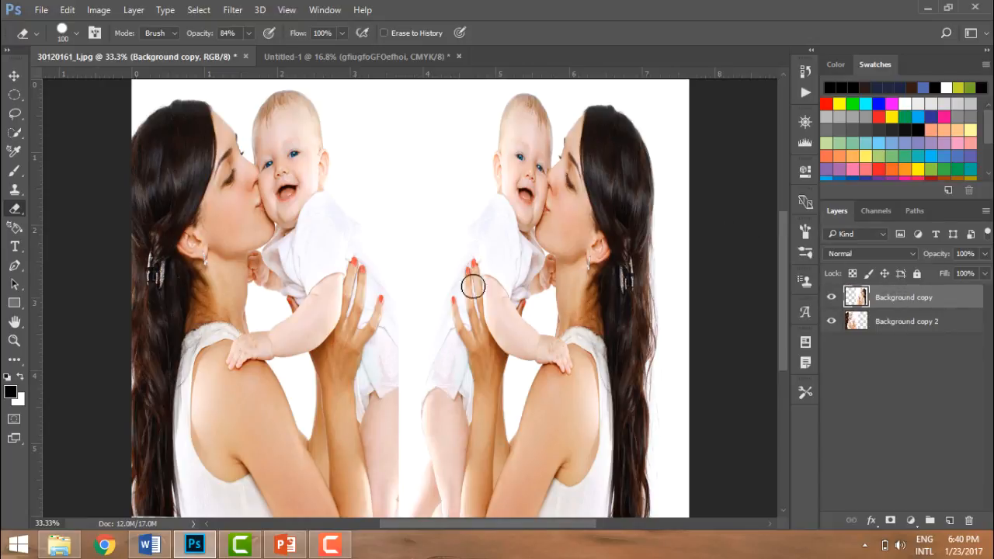
{"action": "key", "text": "ctrl+t"}
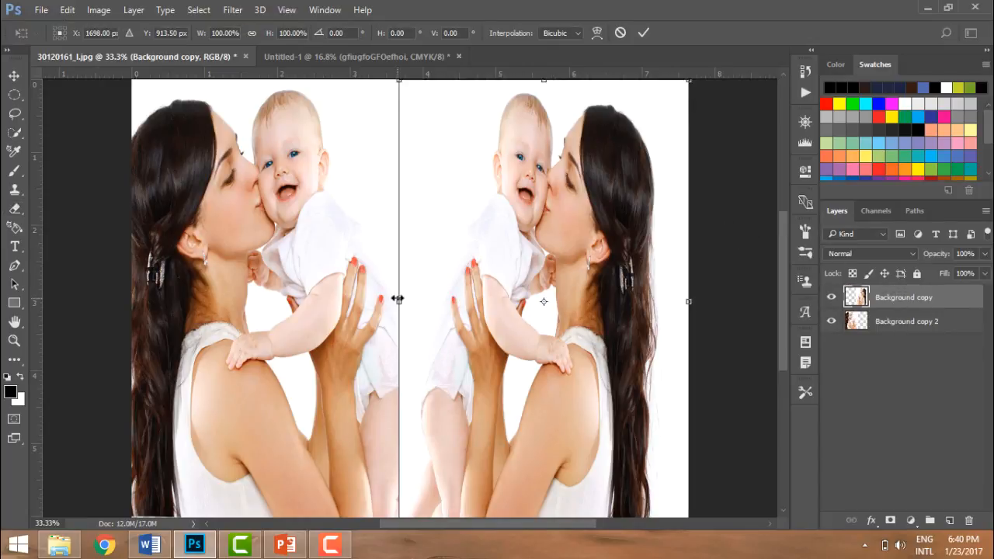
{"action": "left_click_drag", "start_coordinate": [397, 299], "coordinate": [335, 300]}
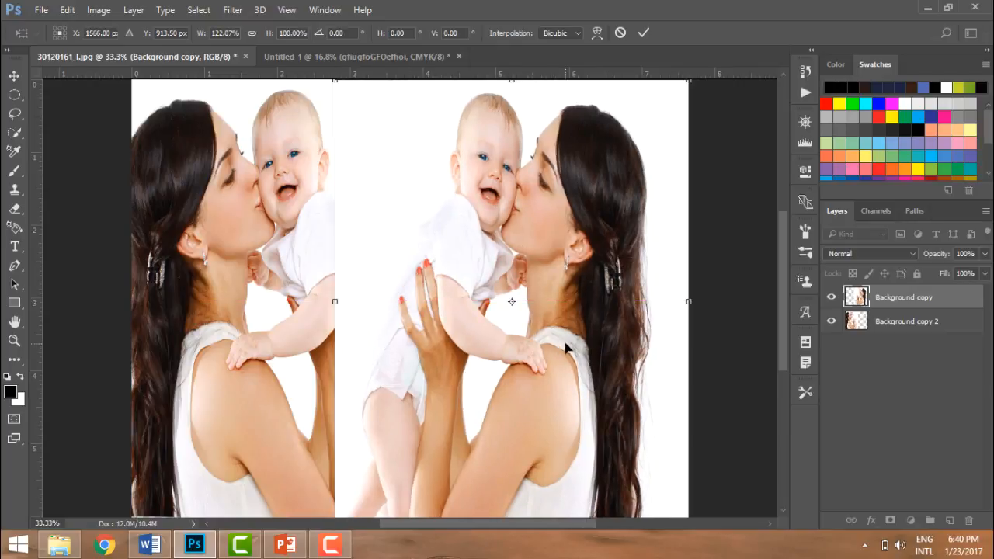
{"action": "left_click_drag", "start_coordinate": [566, 348], "coordinate": [609, 342]}
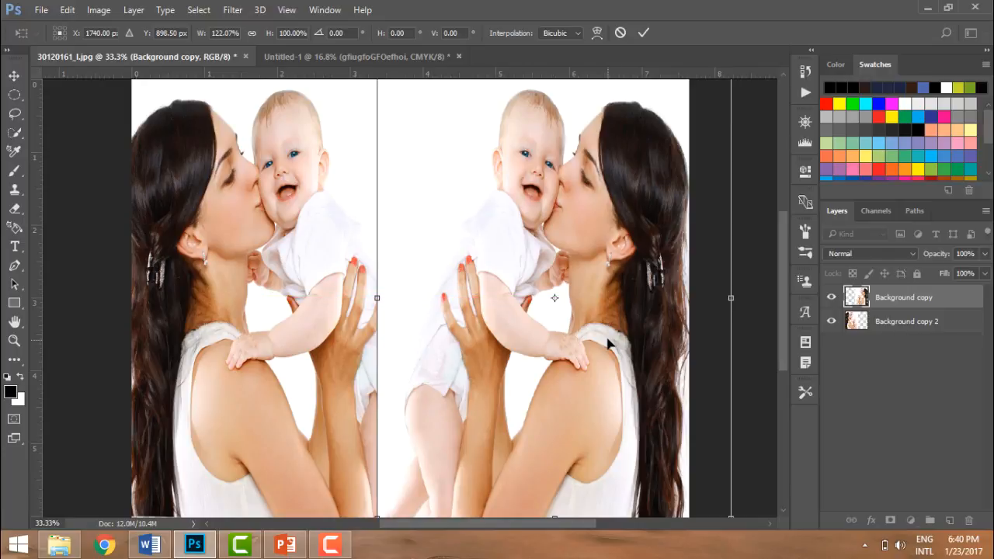
{"action": "key", "text": "e"}
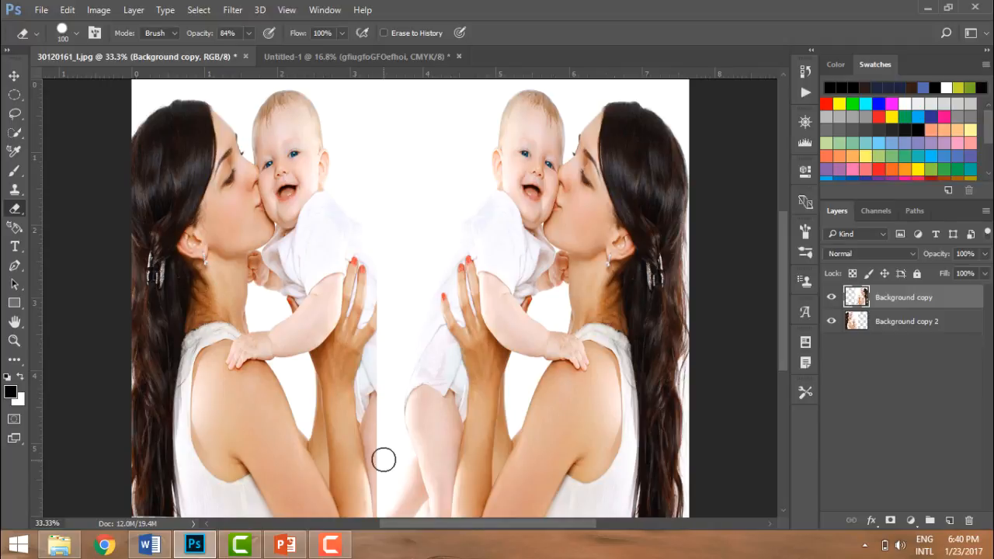
Erase along the lower seam where the two mirrored images meet with the Eraser.
{"action": "mouse_move", "coordinate": [383, 460]}
{"action": "left_mouse_down"}
{"action": "mouse_move", "coordinate": [381, 424]}
{"action": "mouse_move", "coordinate": [385, 512]}
{"action": "mouse_move", "coordinate": [390, 410]}
{"action": "mouse_move", "coordinate": [398, 490]}
{"action": "mouse_move", "coordinate": [400, 451]}
{"action": "mouse_move", "coordinate": [399, 436]}
{"action": "mouse_move", "coordinate": [379, 465]}
{"action": "mouse_move", "coordinate": [377, 362]}
{"action": "mouse_move", "coordinate": [377, 379]}
{"action": "mouse_move", "coordinate": [394, 363]}
{"action": "mouse_move", "coordinate": [403, 370]}
{"action": "mouse_move", "coordinate": [389, 388]}
{"action": "mouse_move", "coordinate": [388, 427]}
{"action": "mouse_move", "coordinate": [390, 336]}
{"action": "mouse_move", "coordinate": [378, 311]}
{"action": "mouse_move", "coordinate": [394, 352]}
{"action": "mouse_move", "coordinate": [402, 328]}
{"action": "mouse_move", "coordinate": [378, 268]}
{"action": "mouse_move", "coordinate": [383, 250]}
{"action": "mouse_move", "coordinate": [395, 379]}
{"action": "mouse_move", "coordinate": [414, 233]}
{"action": "mouse_move", "coordinate": [402, 212]}
{"action": "mouse_move", "coordinate": [400, 168]}
{"action": "mouse_move", "coordinate": [389, 517]}
{"action": "mouse_move", "coordinate": [385, 462]}
{"action": "mouse_move", "coordinate": [393, 430]}
{"action": "mouse_move", "coordinate": [393, 489]}
{"action": "mouse_move", "coordinate": [401, 386]}
{"action": "mouse_move", "coordinate": [388, 480]}
{"action": "mouse_move", "coordinate": [393, 506]}
{"action": "mouse_move", "coordinate": [400, 474]}
{"action": "mouse_move", "coordinate": [389, 514]}
{"action": "left_mouse_up"}
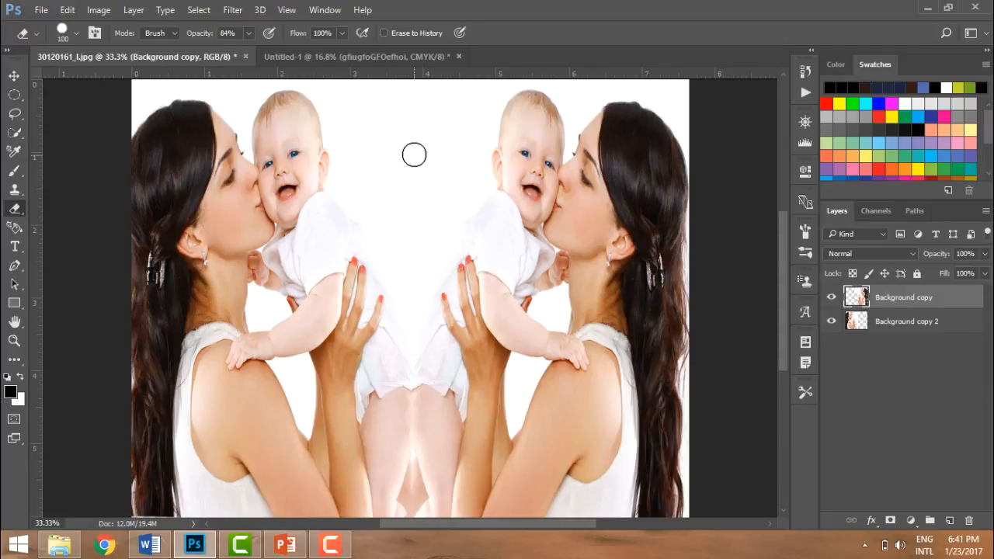
{"action": "left_click", "coordinate": [68, 10]}
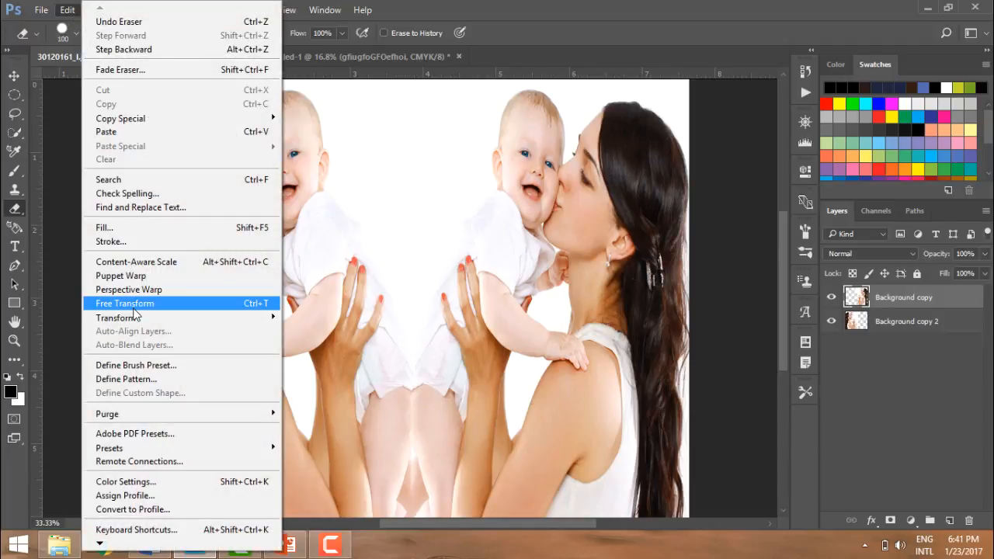
{"action": "mouse_move", "coordinate": [171, 314]}
{"action": "left_click", "coordinate": [381, 260]}
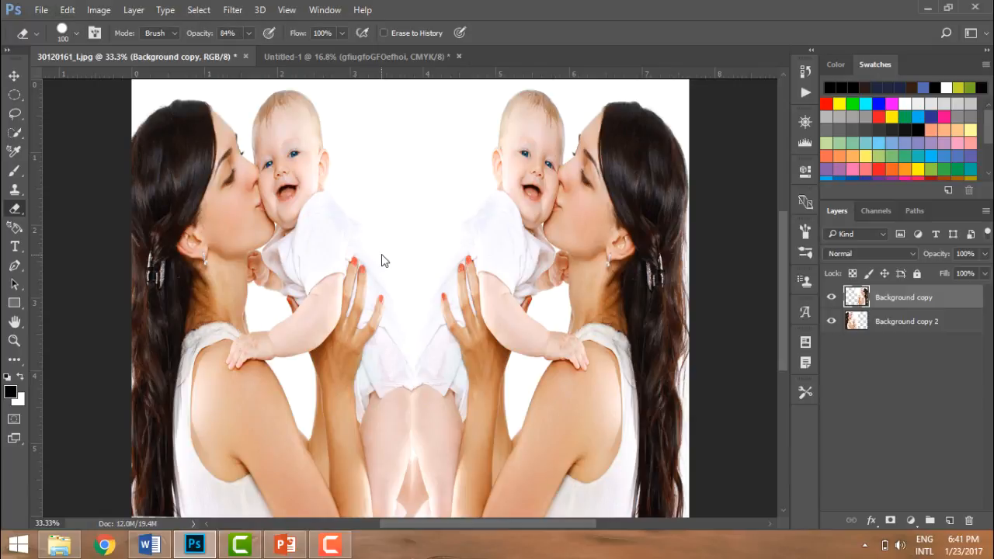